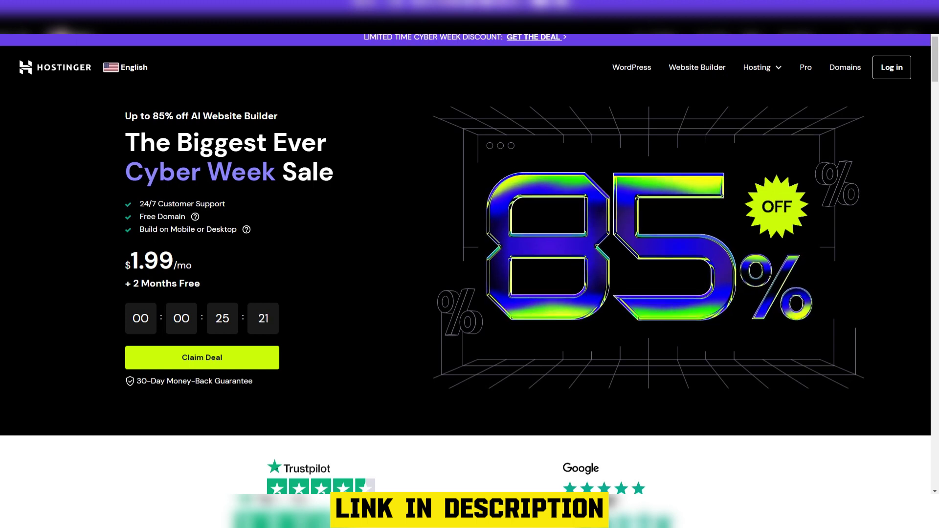
{"action": "scroll", "coordinate": [469, 294], "scroll_direction": "down", "scroll_amount": 3}
{"action": "scroll", "coordinate": [469, 294], "scroll_direction": "down", "scroll_amount": 2}
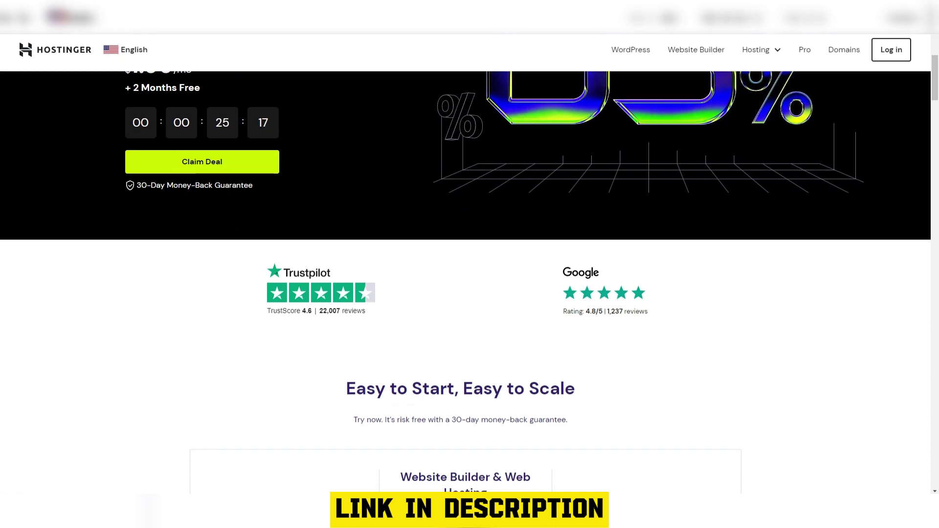
{"action": "scroll", "coordinate": [469, 293], "scroll_direction": "down", "scroll_amount": 2}
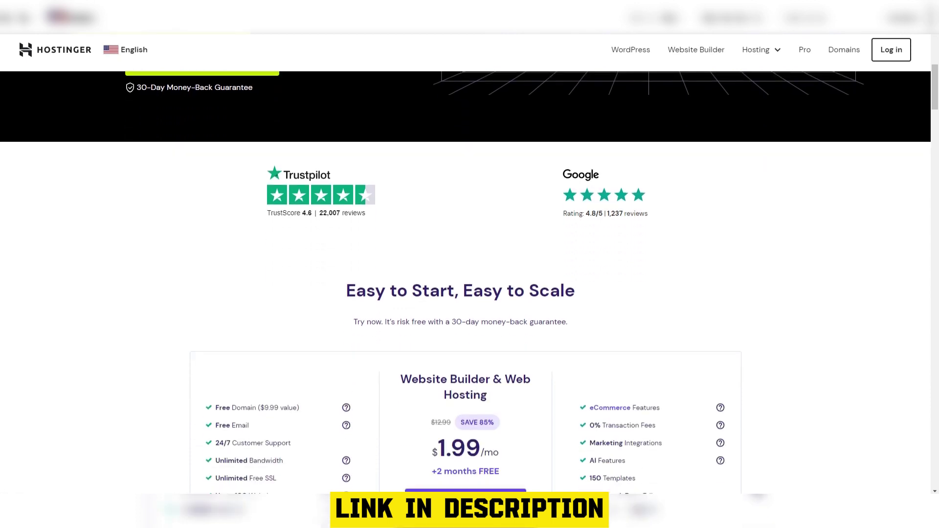
{"action": "scroll", "coordinate": [469, 294], "scroll_direction": "down", "scroll_amount": 2}
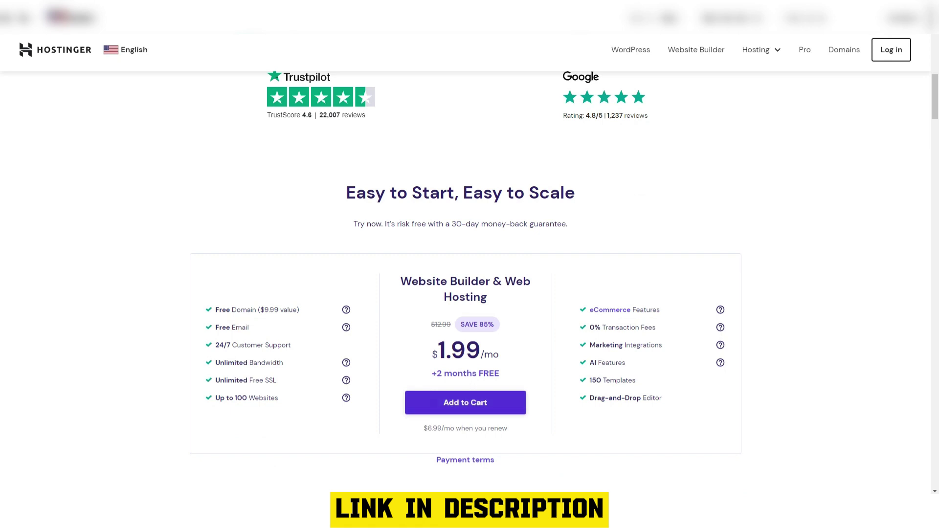
{"action": "scroll", "coordinate": [466, 293], "scroll_direction": "down", "scroll_amount": 2}
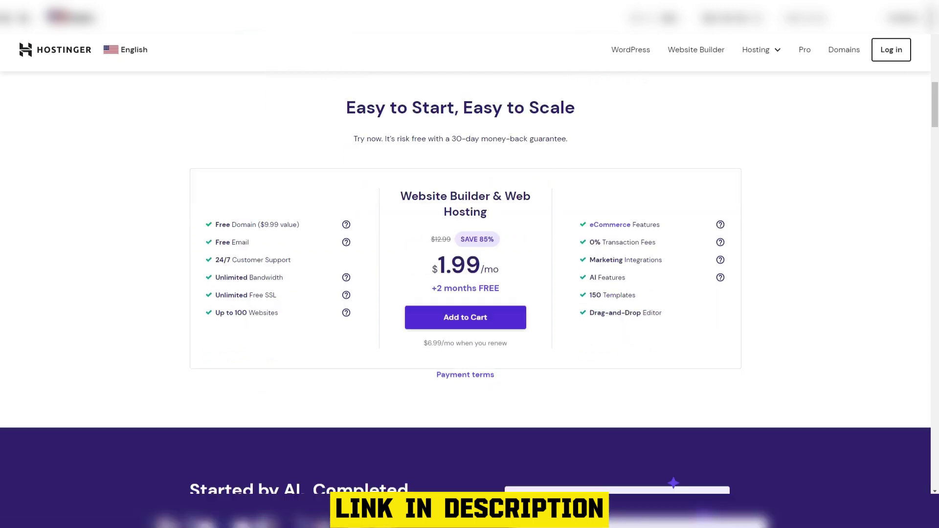
{"action": "scroll", "coordinate": [465, 294], "scroll_direction": "down", "scroll_amount": 3}
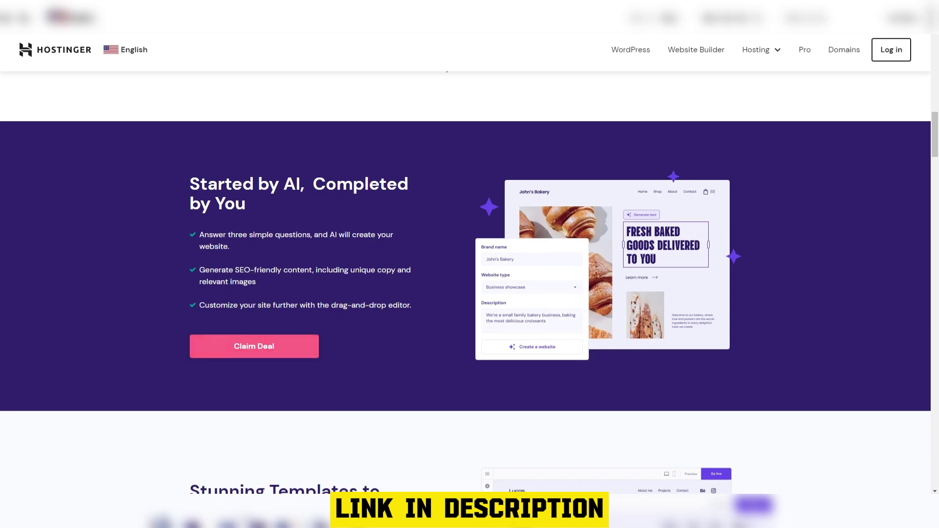
{"action": "scroll", "coordinate": [470, 294], "scroll_direction": "down", "scroll_amount": 2}
{"action": "scroll", "coordinate": [470, 294], "scroll_direction": "down", "scroll_amount": 2}
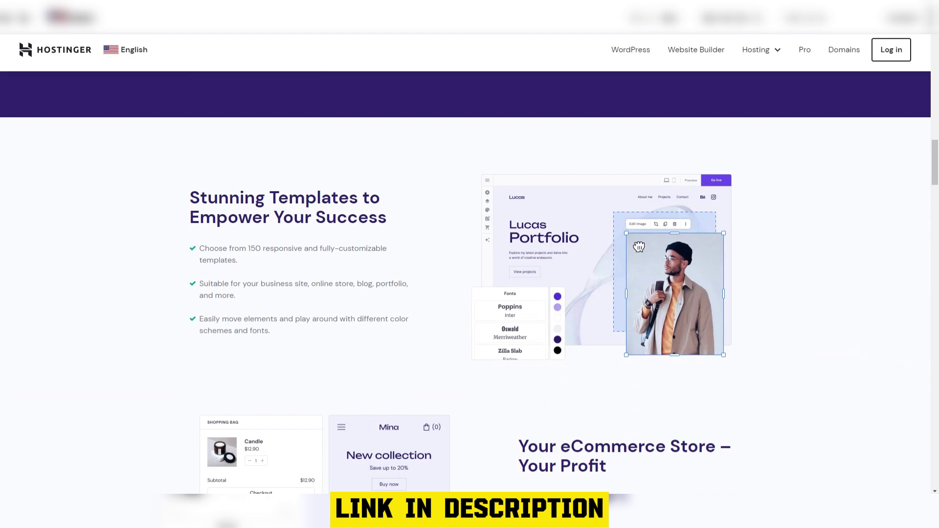
{"action": "scroll", "coordinate": [638, 248], "scroll_direction": "down", "scroll_amount": 2}
{"action": "scroll", "coordinate": [638, 247], "scroll_direction": "down", "scroll_amount": 2}
{"action": "scroll", "coordinate": [638, 248], "scroll_direction": "down", "scroll_amount": 3}
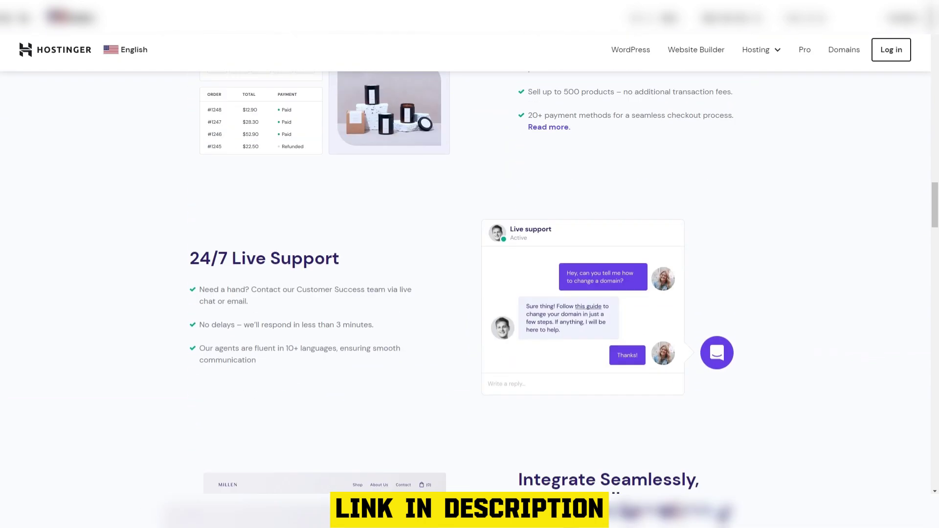
{"action": "scroll", "coordinate": [469, 294], "scroll_direction": "down", "scroll_amount": 2}
{"action": "scroll", "coordinate": [469, 293], "scroll_direction": "down", "scroll_amount": 2}
{"action": "scroll", "coordinate": [469, 293], "scroll_direction": "down", "scroll_amount": 1}
{"action": "scroll", "coordinate": [469, 293], "scroll_direction": "down", "scroll_amount": 3}
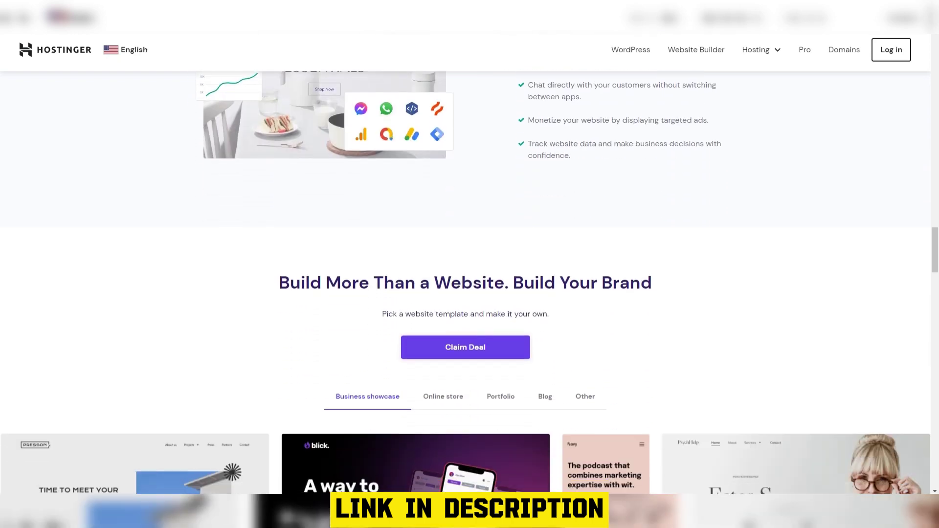
{"action": "scroll", "coordinate": [469, 293], "scroll_direction": "down", "scroll_amount": 1}
{"action": "scroll", "coordinate": [469, 294], "scroll_direction": "down", "scroll_amount": 2}
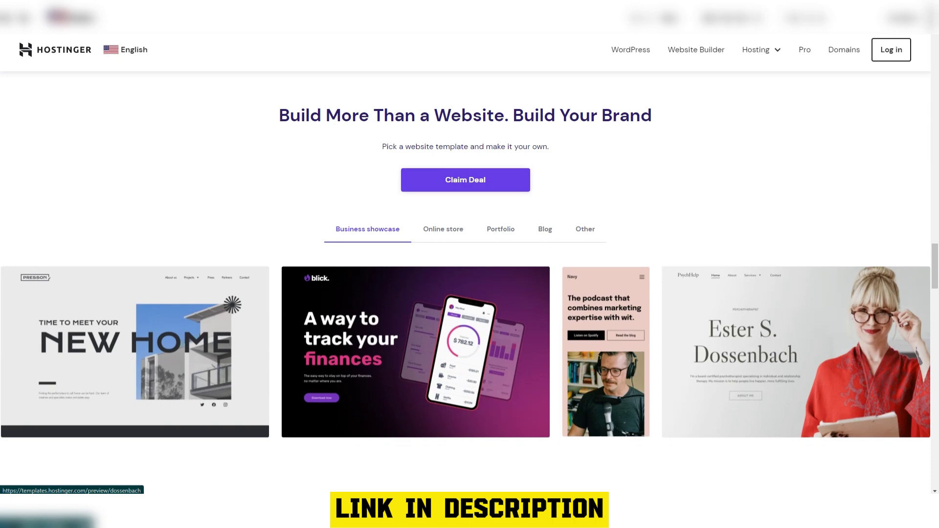
{"action": "scroll", "coordinate": [796, 352], "scroll_direction": "down", "scroll_amount": 5}
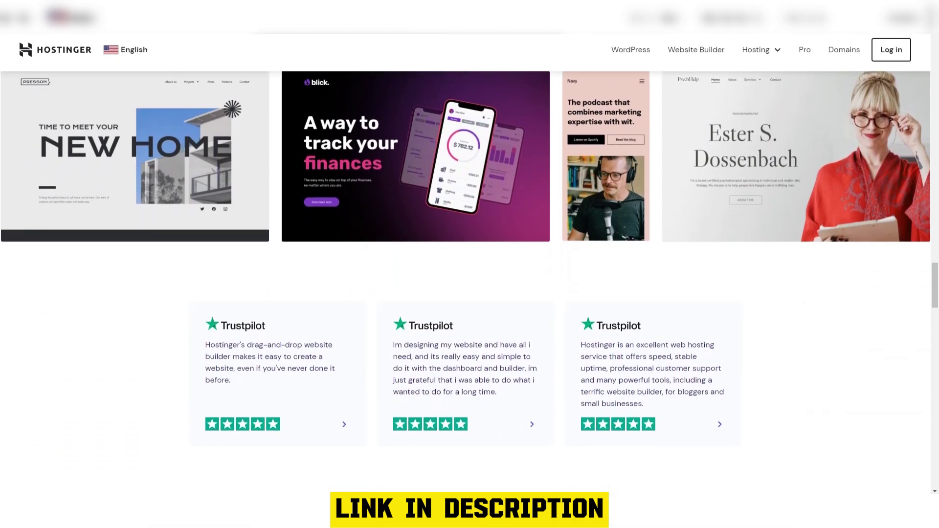
{"action": "scroll", "coordinate": [658, 381], "scroll_direction": "down", "scroll_amount": 4}
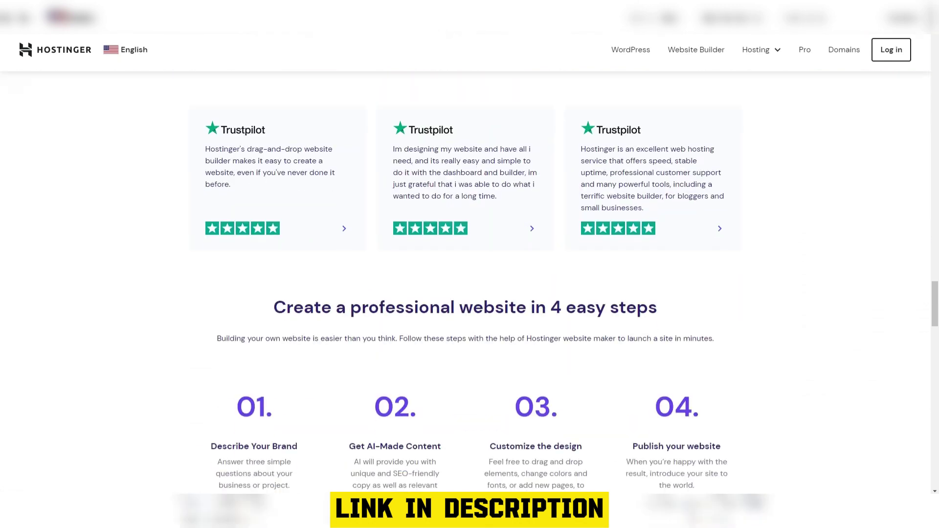
{"action": "scroll", "coordinate": [657, 382], "scroll_direction": "down", "scroll_amount": 2}
{"action": "scroll", "coordinate": [657, 382], "scroll_direction": "down", "scroll_amount": 3}
{"action": "scroll", "coordinate": [657, 381], "scroll_direction": "down", "scroll_amount": 3}
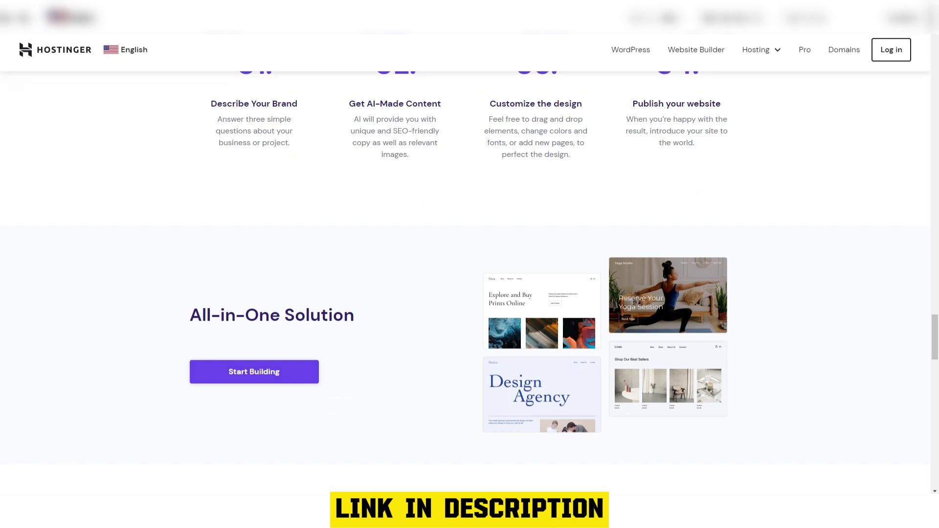
{"action": "scroll", "coordinate": [657, 381], "scroll_direction": "down", "scroll_amount": 3}
{"action": "scroll", "coordinate": [657, 381], "scroll_direction": "down", "scroll_amount": 3}
{"action": "scroll", "coordinate": [658, 381], "scroll_direction": "down", "scroll_amount": 3}
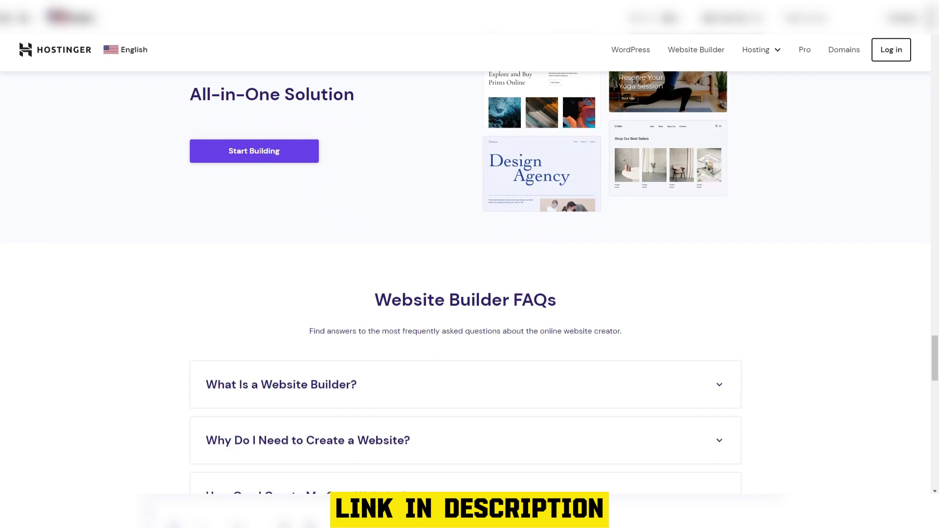
{"action": "scroll", "coordinate": [657, 382], "scroll_direction": "down", "scroll_amount": 2}
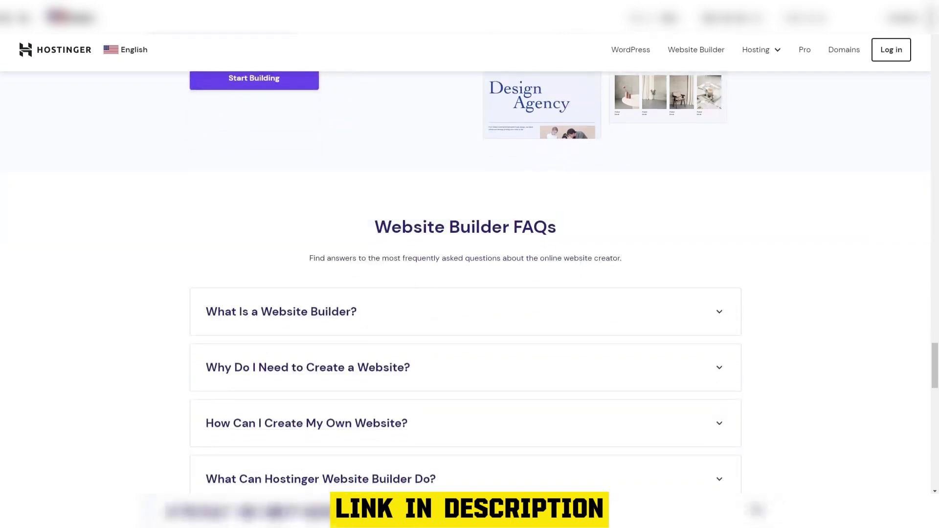
{"action": "scroll", "coordinate": [657, 382], "scroll_direction": "down", "scroll_amount": 2}
{"action": "scroll", "coordinate": [657, 382], "scroll_direction": "down", "scroll_amount": 2}
{"action": "scroll", "coordinate": [658, 381], "scroll_direction": "down", "scroll_amount": 2}
{"action": "scroll", "coordinate": [657, 381], "scroll_direction": "down", "scroll_amount": 3}
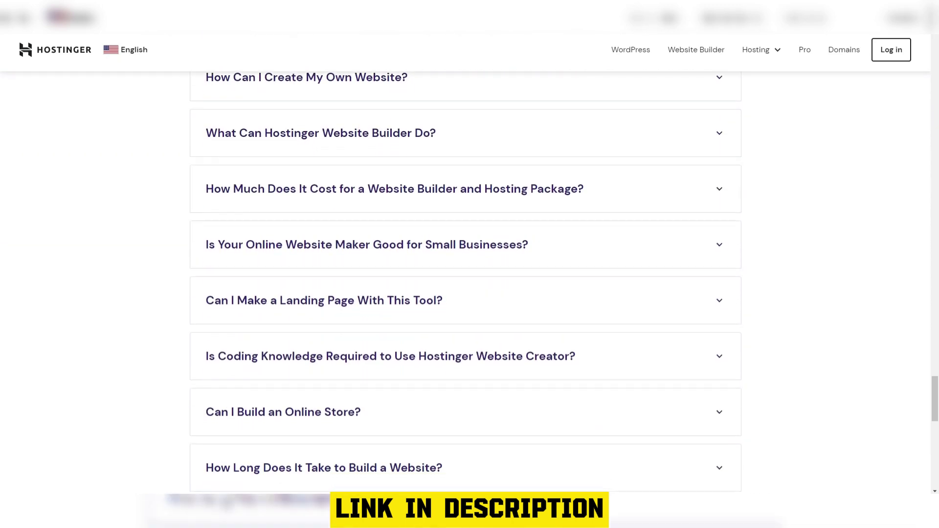
{"action": "scroll", "coordinate": [657, 382], "scroll_direction": "down", "scroll_amount": 4}
{"action": "scroll", "coordinate": [657, 382], "scroll_direction": "down", "scroll_amount": 3}
{"action": "scroll", "coordinate": [657, 382], "scroll_direction": "down", "scroll_amount": 1}
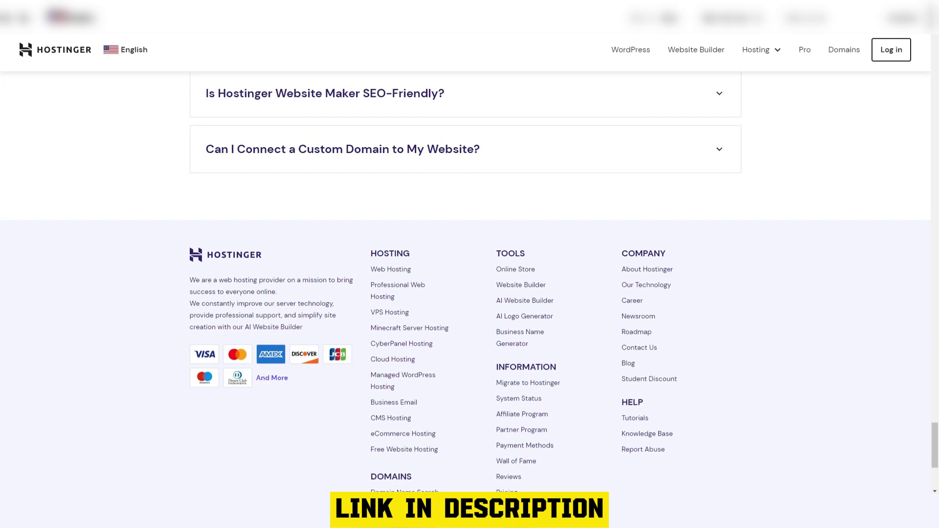
{"action": "scroll", "coordinate": [658, 382], "scroll_direction": "down", "scroll_amount": 3}
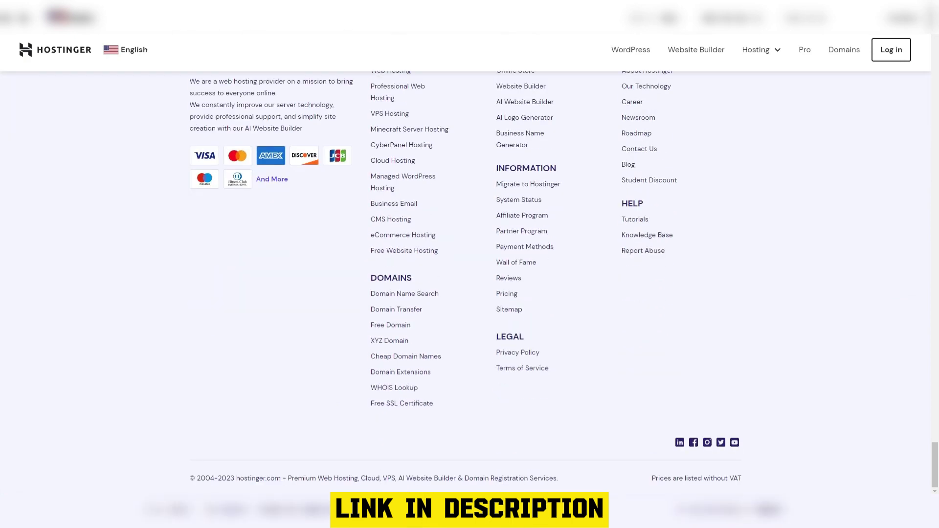
{"action": "scroll", "coordinate": [657, 381], "scroll_direction": "up", "scroll_amount": 3}
{"action": "scroll", "coordinate": [657, 382], "scroll_direction": "up", "scroll_amount": 4}
{"action": "scroll", "coordinate": [657, 382], "scroll_direction": "up", "scroll_amount": 3}
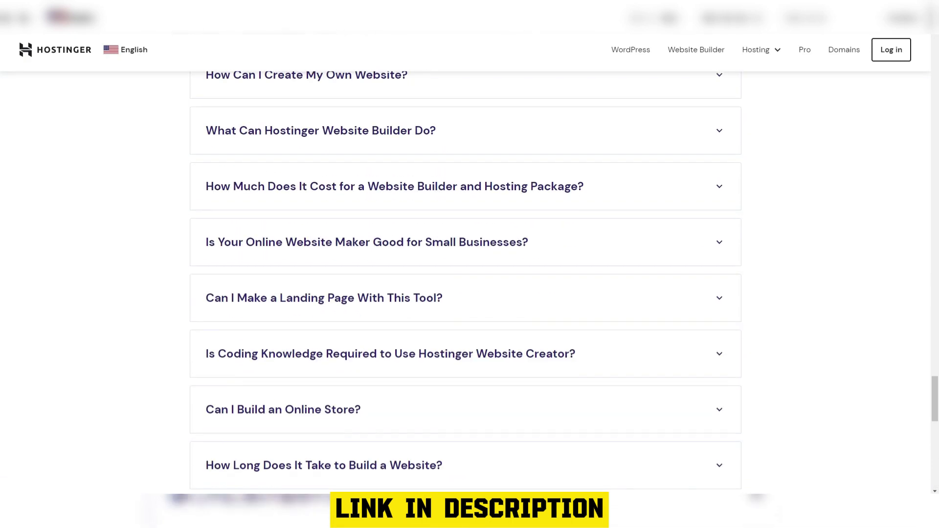
{"action": "scroll", "coordinate": [658, 381], "scroll_direction": "up", "scroll_amount": 2}
{"action": "scroll", "coordinate": [657, 381], "scroll_direction": "up", "scroll_amount": 3}
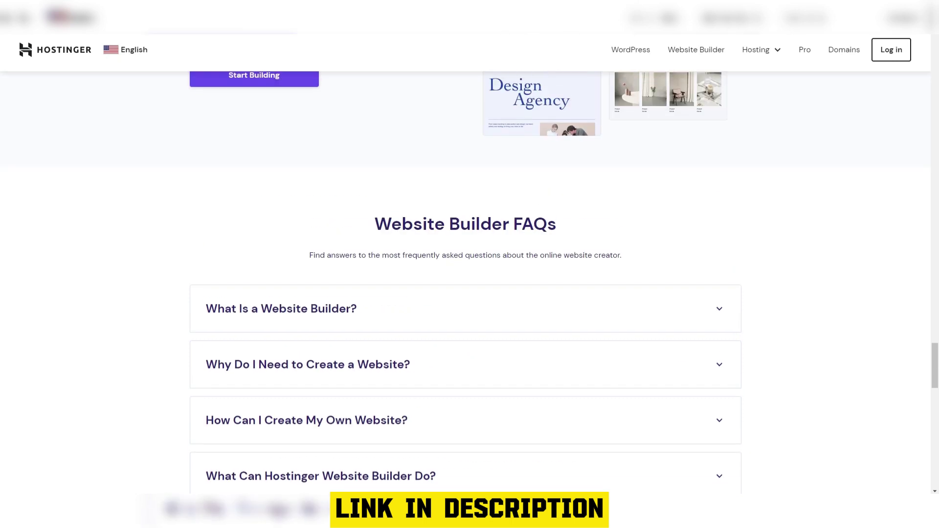
{"action": "scroll", "coordinate": [657, 85], "scroll_direction": "up", "scroll_amount": 2}
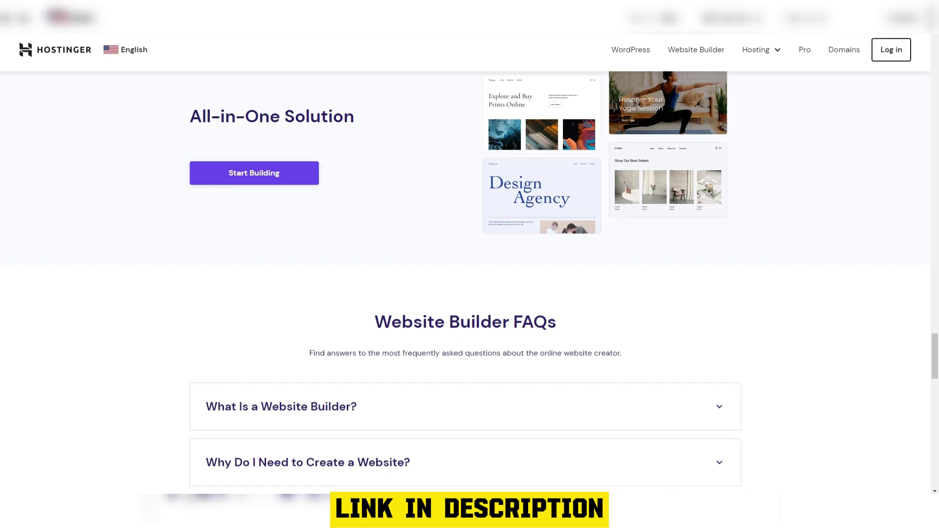
{"action": "scroll", "coordinate": [470, 294], "scroll_direction": "up", "scroll_amount": 3}
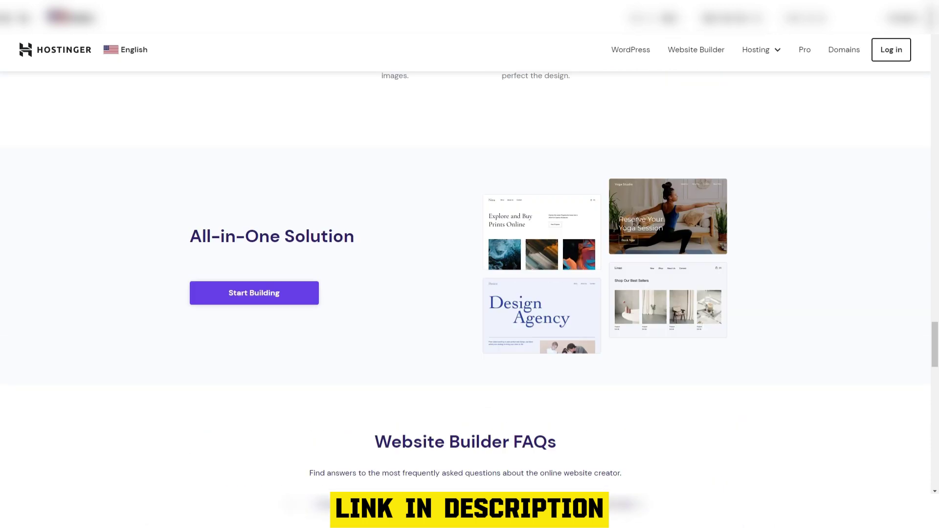
{"action": "scroll", "coordinate": [469, 294], "scroll_direction": "up", "scroll_amount": 2}
{"action": "scroll", "coordinate": [469, 293], "scroll_direction": "up", "scroll_amount": 2}
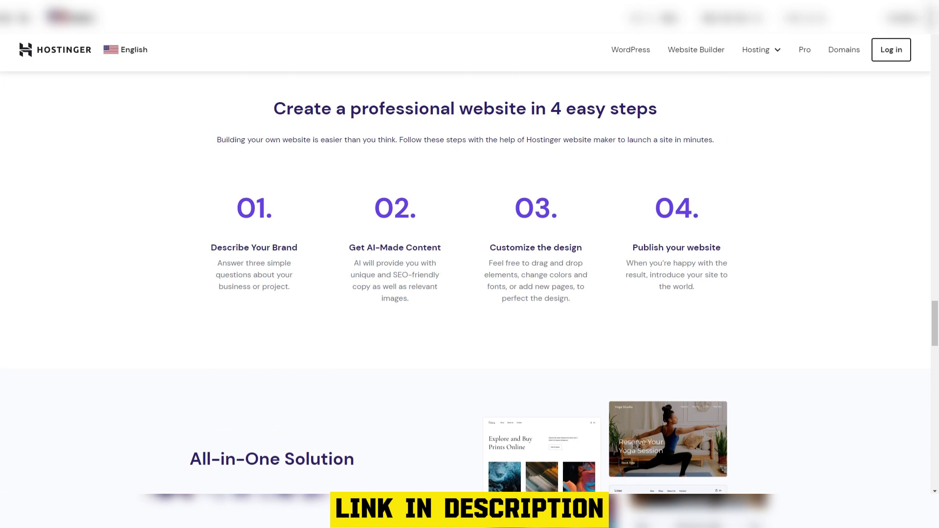
{"action": "scroll", "coordinate": [470, 293], "scroll_direction": "up", "scroll_amount": 2}
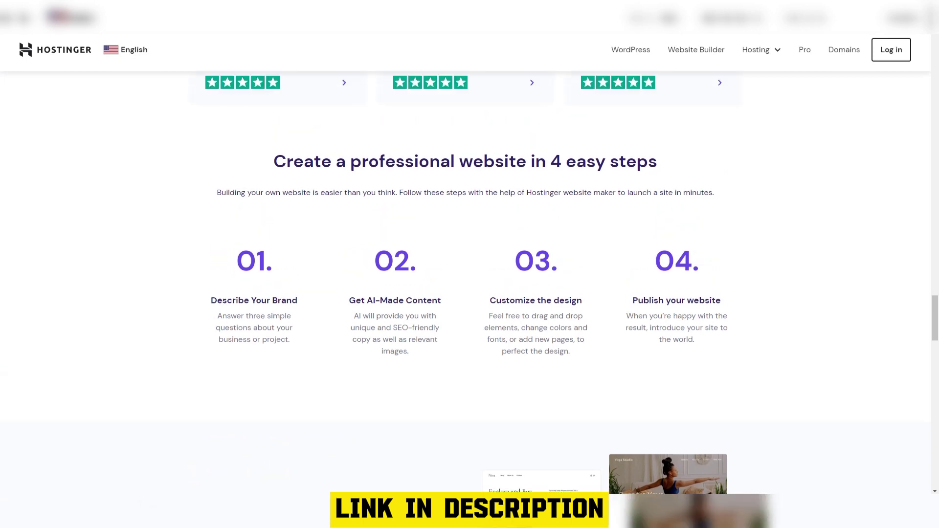
{"action": "scroll", "coordinate": [470, 293], "scroll_direction": "up", "scroll_amount": 1}
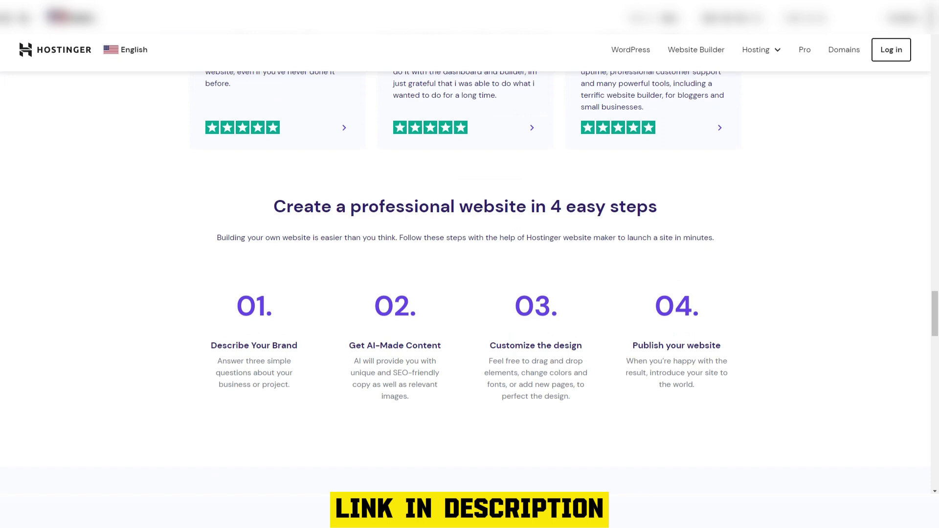
{"action": "scroll", "coordinate": [470, 293], "scroll_direction": "up", "scroll_amount": 2}
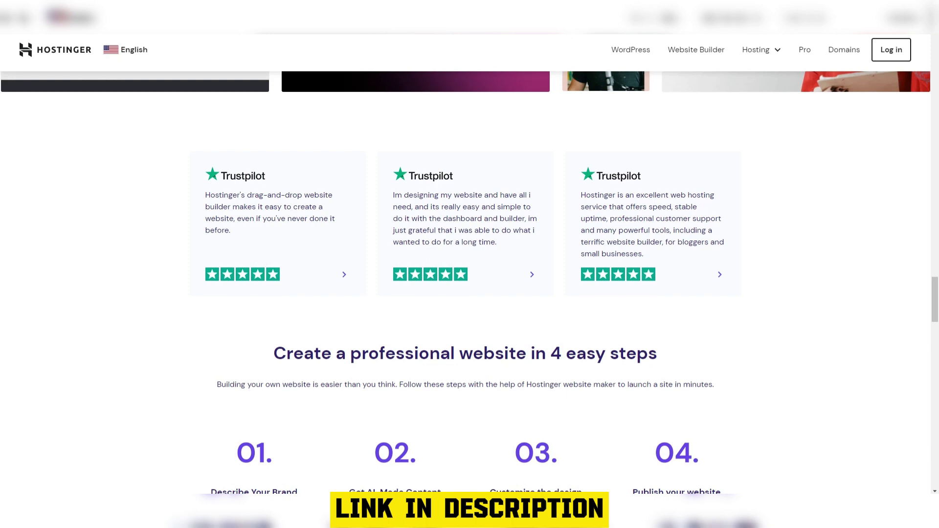
{"action": "scroll", "coordinate": [469, 293], "scroll_direction": "up", "scroll_amount": 8}
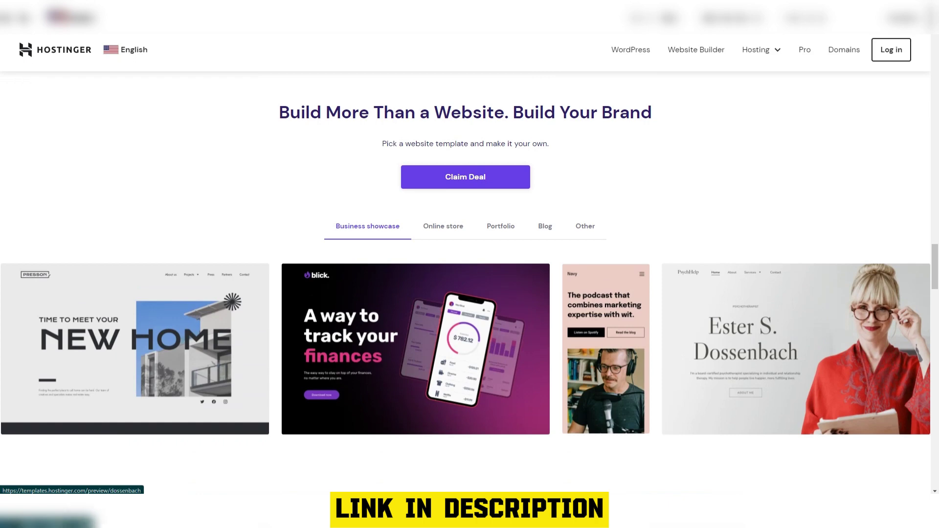
{"action": "scroll", "coordinate": [469, 293], "scroll_direction": "up", "scroll_amount": 3}
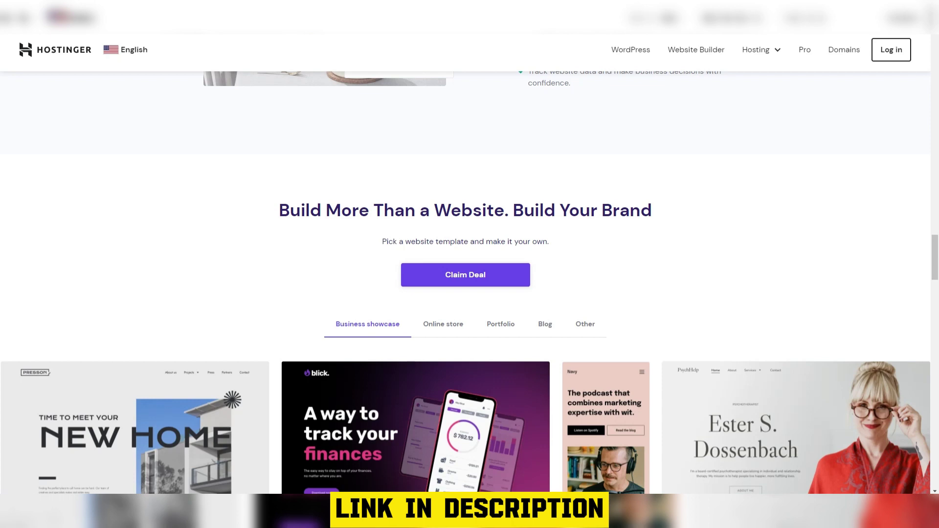
{"action": "scroll", "coordinate": [470, 293], "scroll_direction": "up", "scroll_amount": 3}
{"action": "scroll", "coordinate": [469, 294], "scroll_direction": "up", "scroll_amount": 3}
{"action": "scroll", "coordinate": [470, 293], "scroll_direction": "up", "scroll_amount": 3}
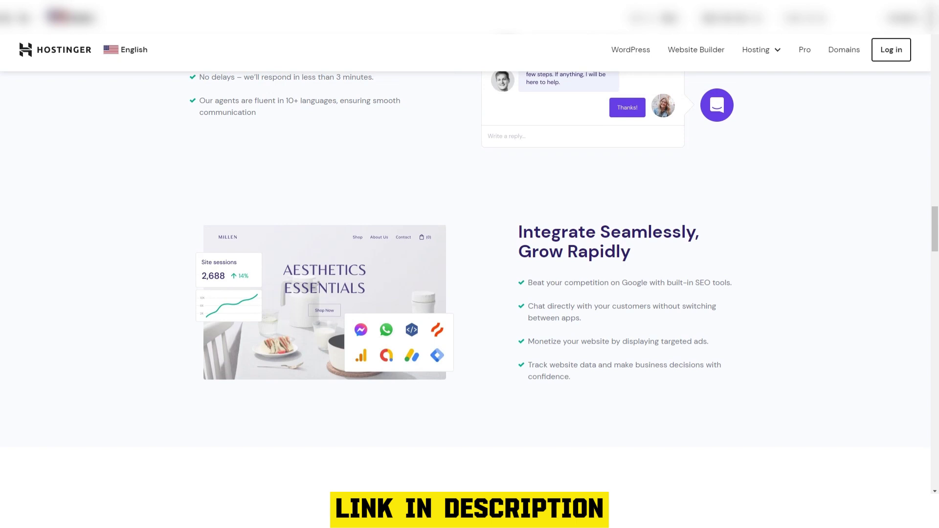
{"action": "scroll", "coordinate": [469, 264], "scroll_direction": "up", "scroll_amount": 3}
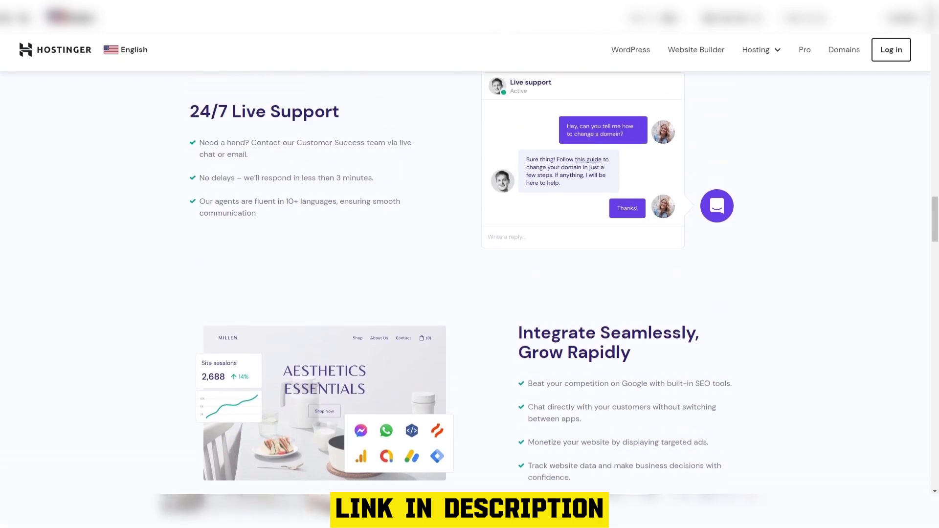
{"action": "scroll", "coordinate": [469, 264], "scroll_direction": "up", "scroll_amount": 3}
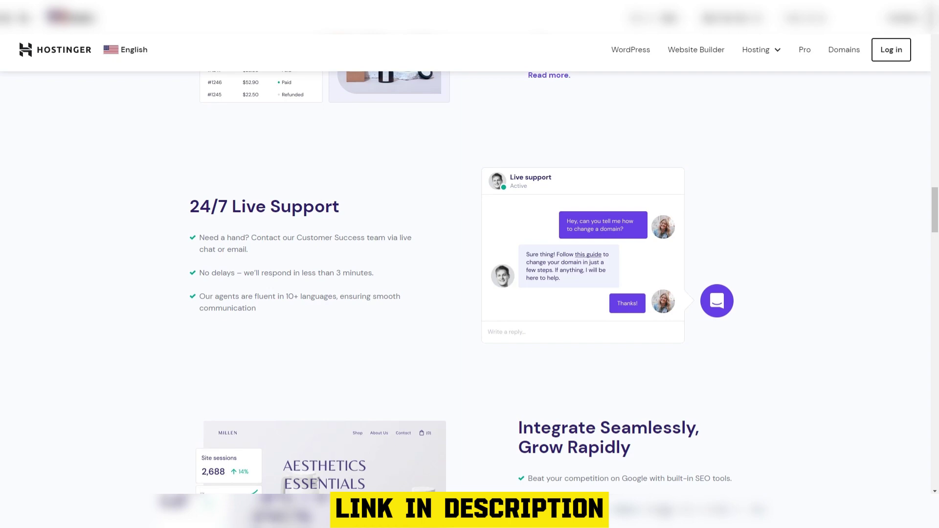
{"action": "scroll", "coordinate": [470, 293], "scroll_direction": "up", "scroll_amount": 3}
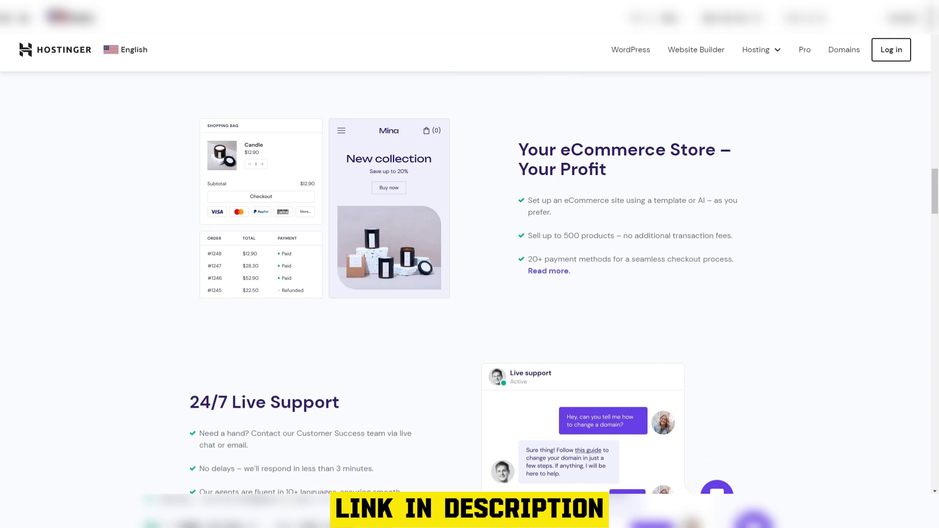
{"action": "scroll", "coordinate": [470, 293], "scroll_direction": "up", "scroll_amount": 2}
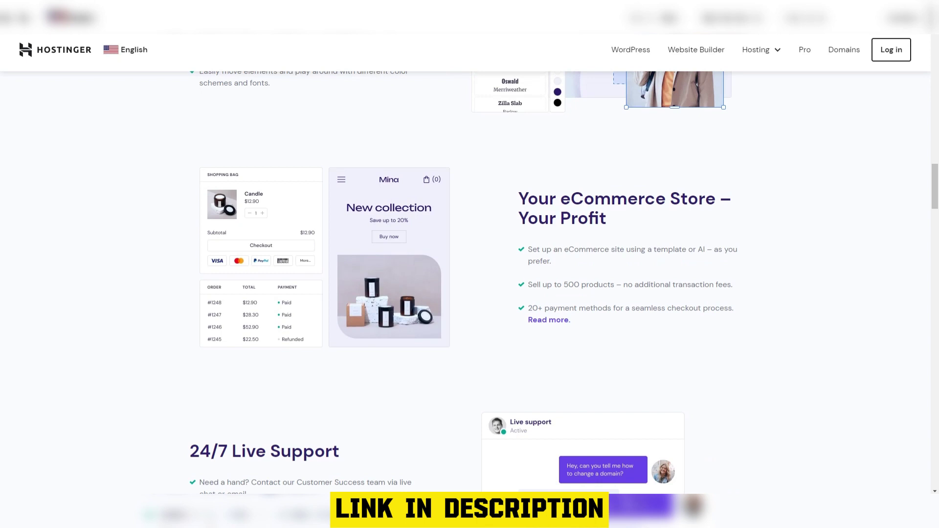
{"action": "scroll", "coordinate": [469, 293], "scroll_direction": "up", "scroll_amount": 2}
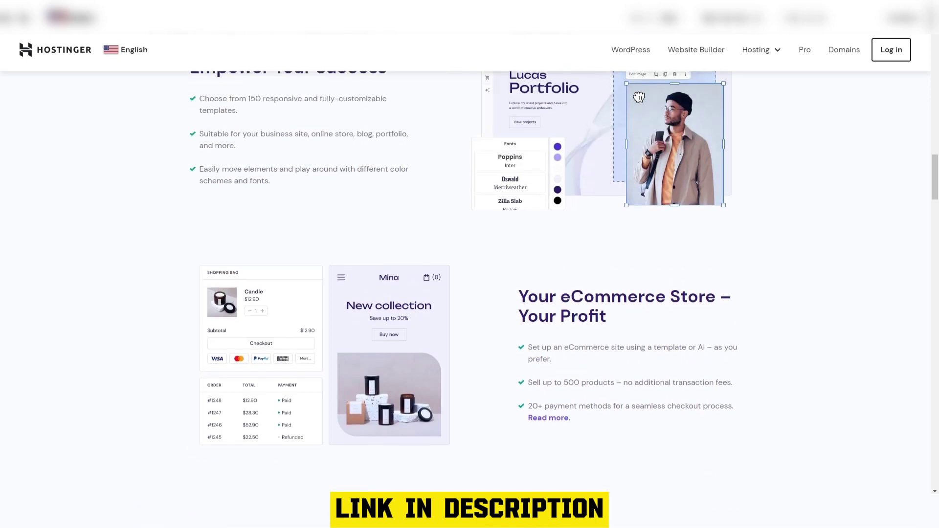
{"action": "scroll", "coordinate": [470, 294], "scroll_direction": "up", "scroll_amount": 2}
{"action": "scroll", "coordinate": [470, 293], "scroll_direction": "up", "scroll_amount": 2}
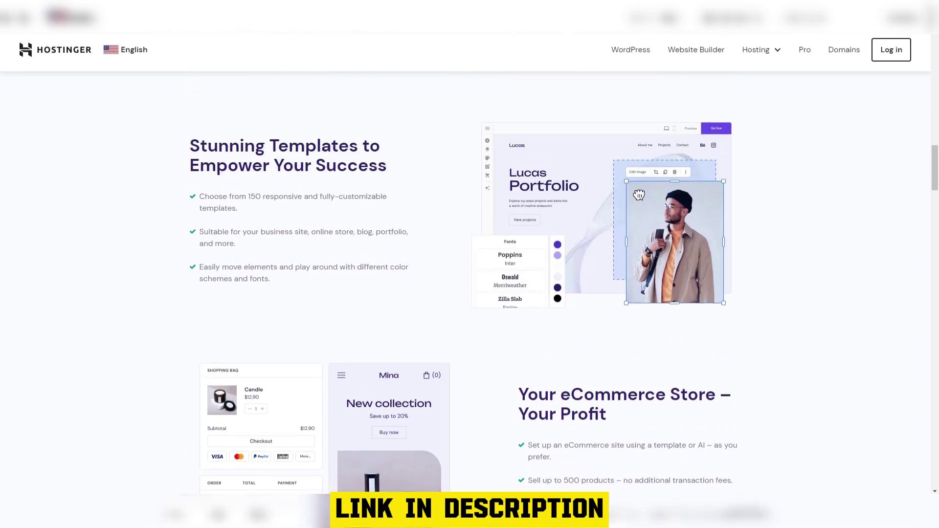